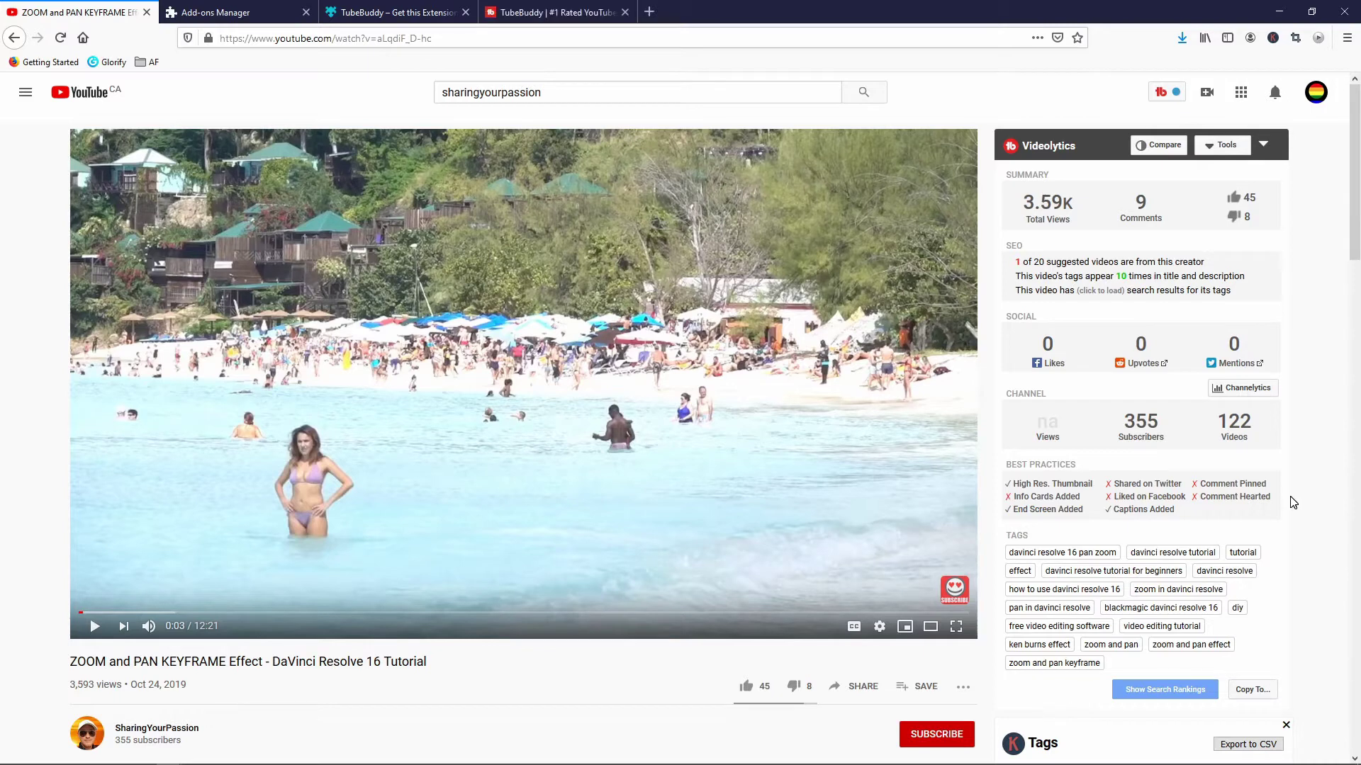
# Switch to the TubeBuddy homepage tab alongside the YouTube video
pyautogui.click(537, 13)
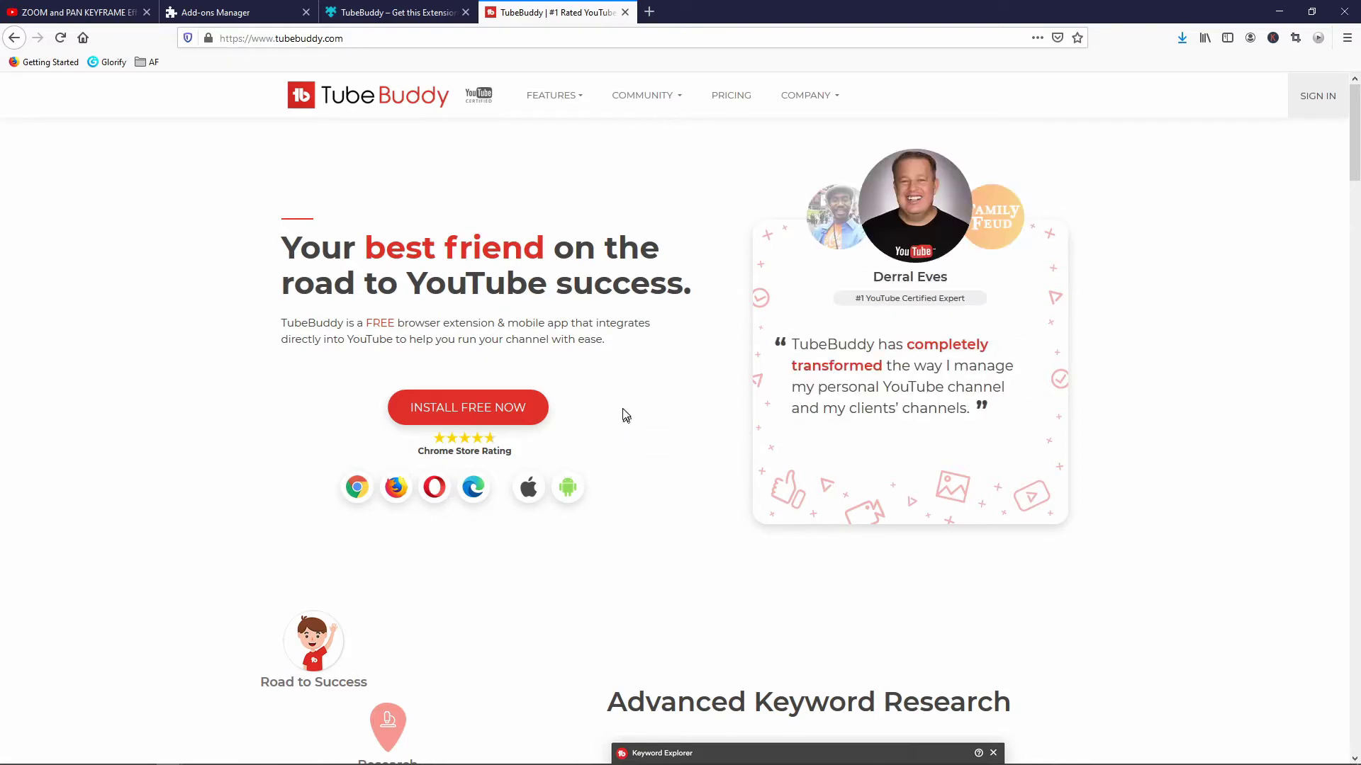
pyautogui.moveTo(1358, 167); pyautogui.dragTo(1357, 229)
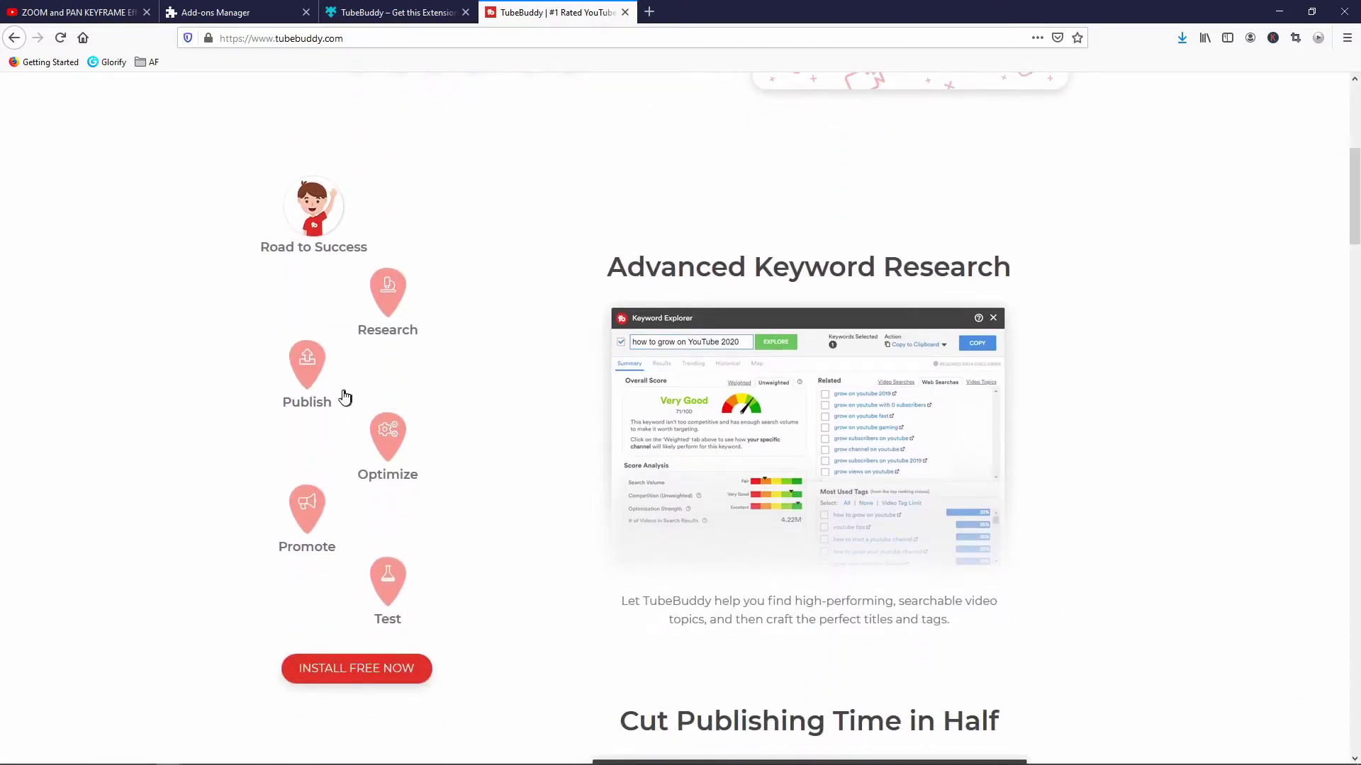
pyautogui.moveTo(1358, 192)
pyautogui.mouseDown()
pyautogui.moveTo(1357, 436)
pyautogui.moveTo(1349, 90)
pyautogui.mouseUp()
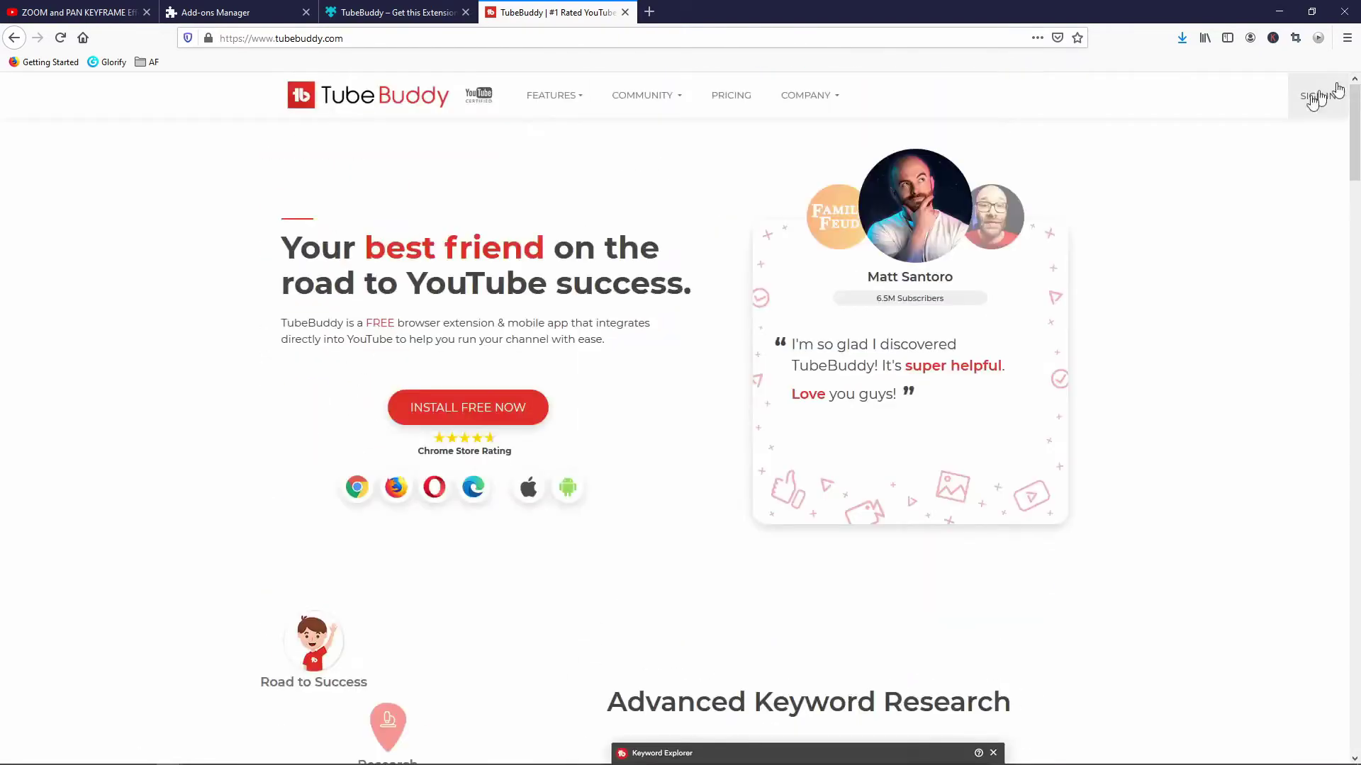
# Go to the TubeBuddy pricing page from the homepage navigation
pyautogui.click(731, 98)
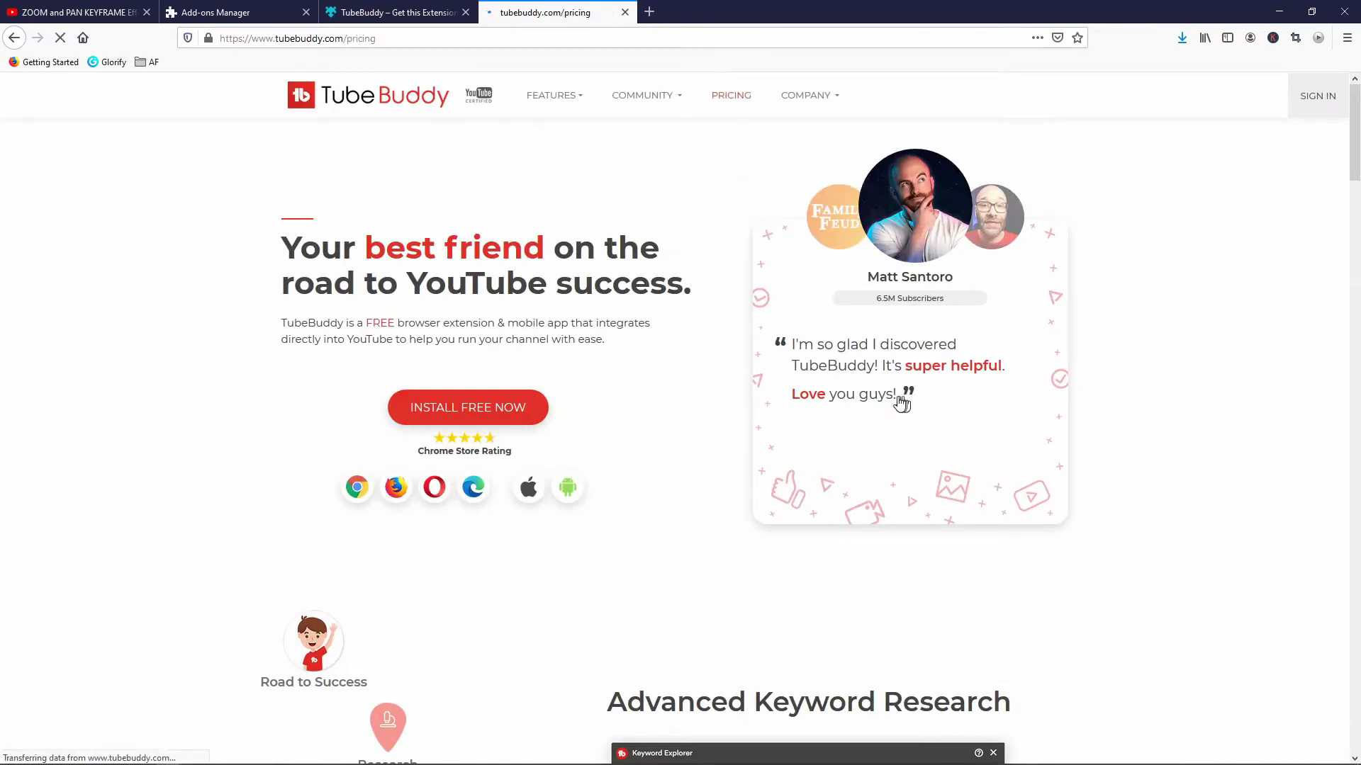
pyautogui.moveTo(1358, 147); pyautogui.dragTo(1357, 152)
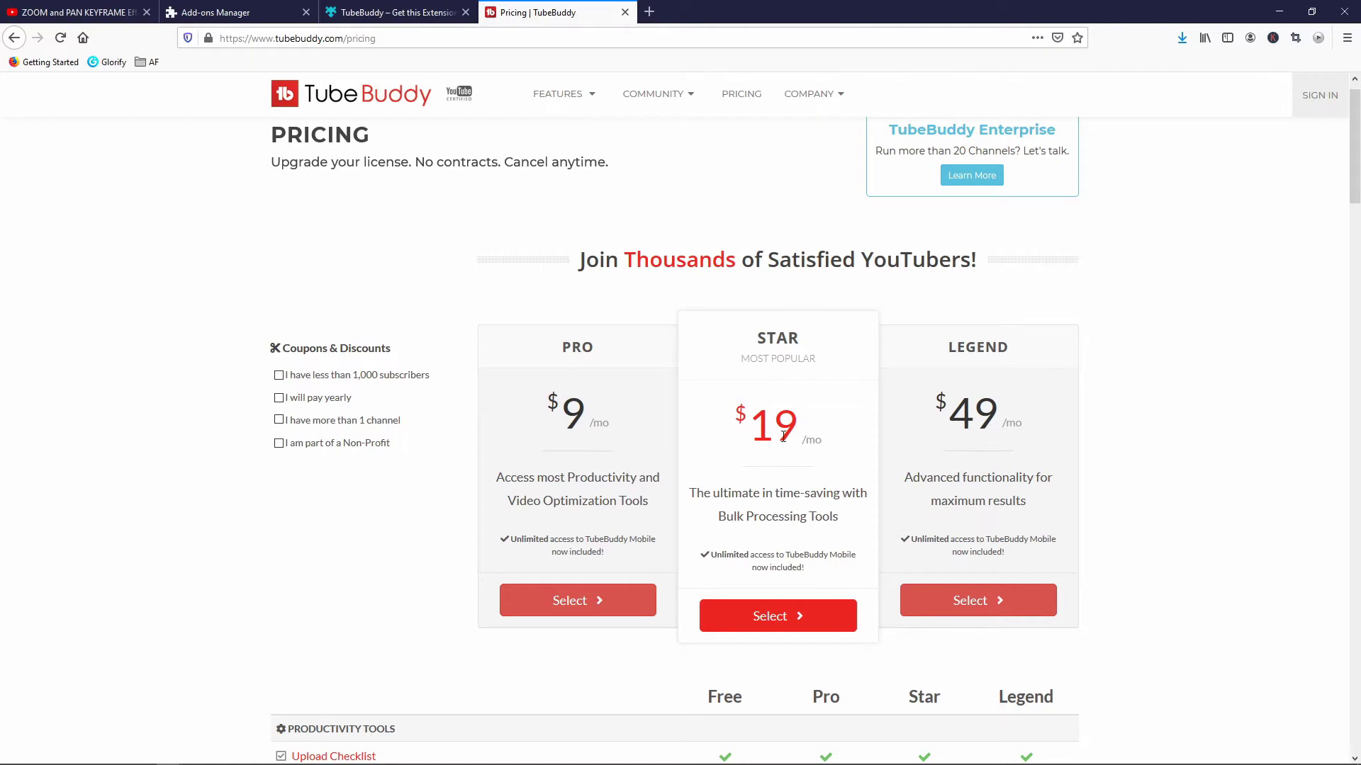
pyautogui.scroll(1, 1219, 326)
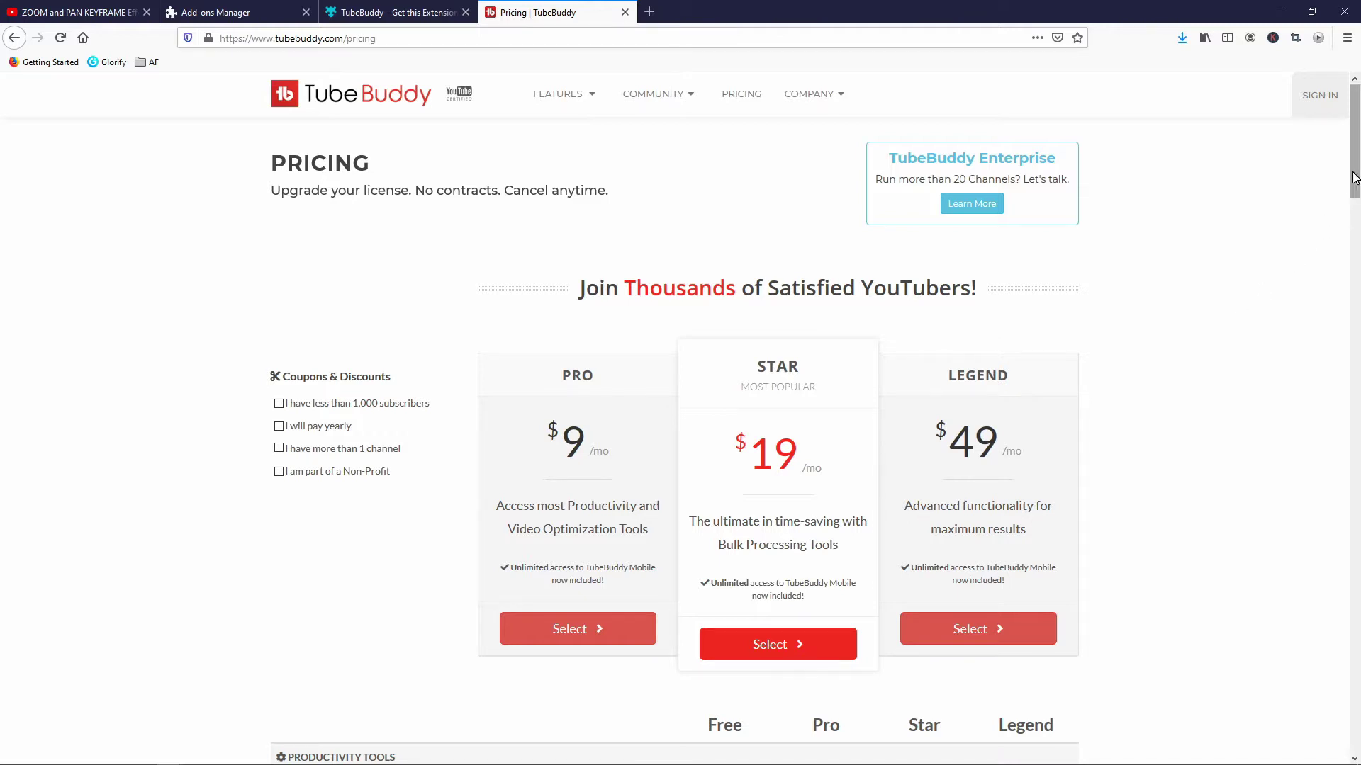
pyautogui.moveTo(1354, 178); pyautogui.dragTo(1354, 261)
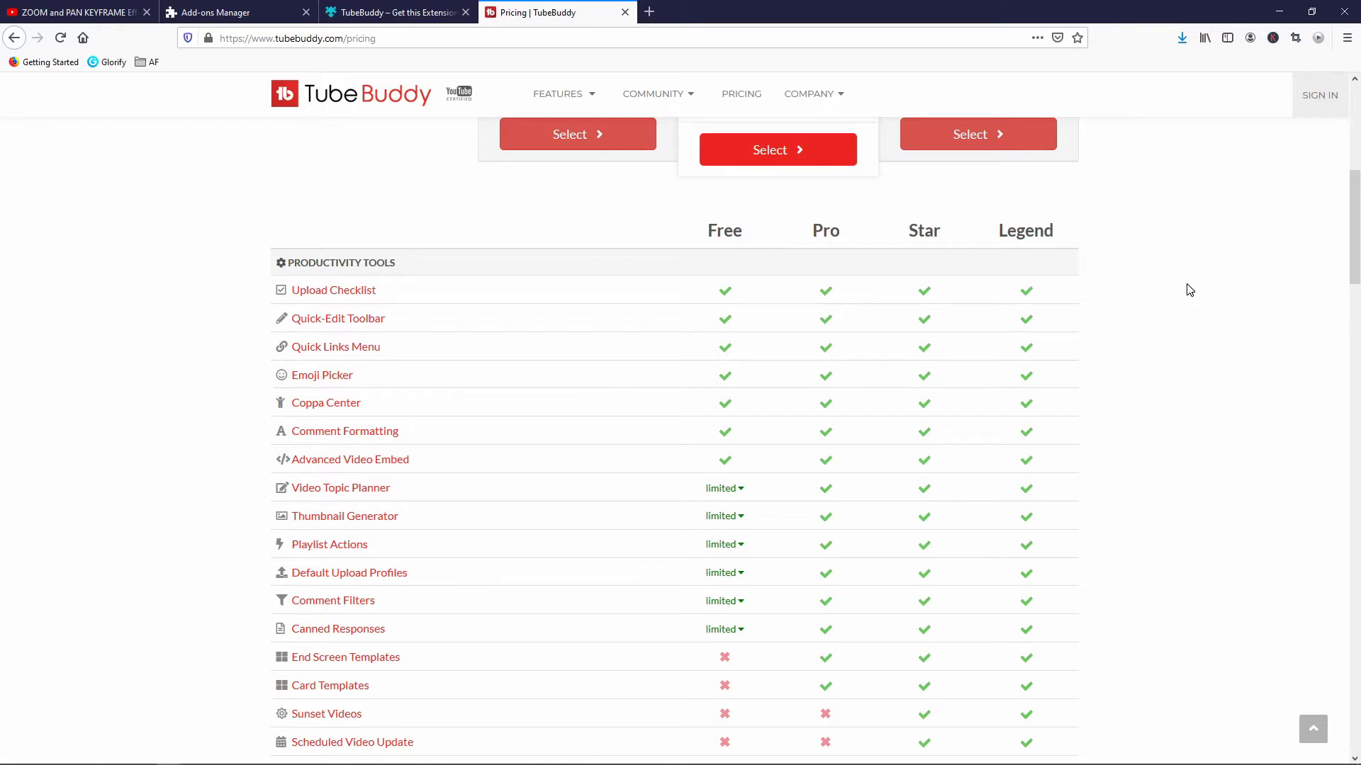
pyautogui.scroll(-3, 1188, 289)
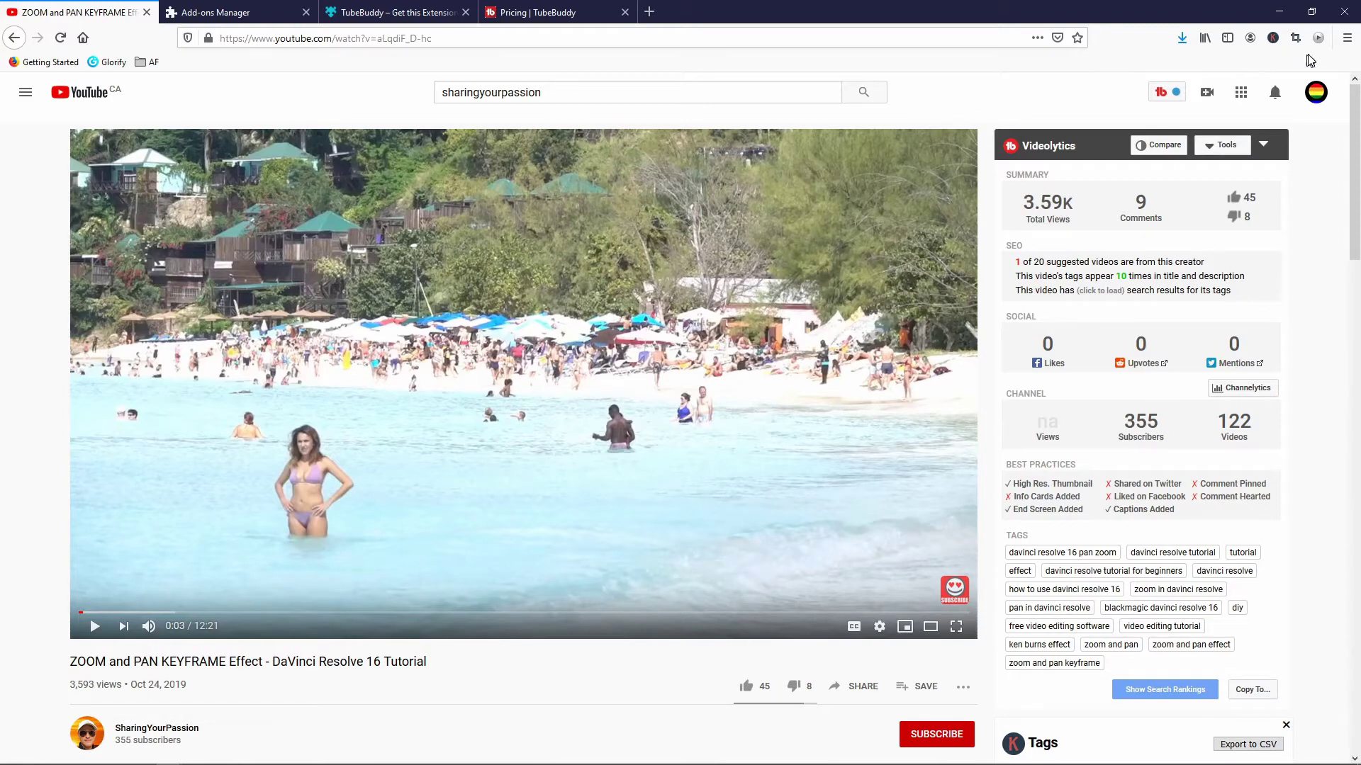
# Bring up the Firefox main menu from the YouTube video tab
pyautogui.click(1346, 39)
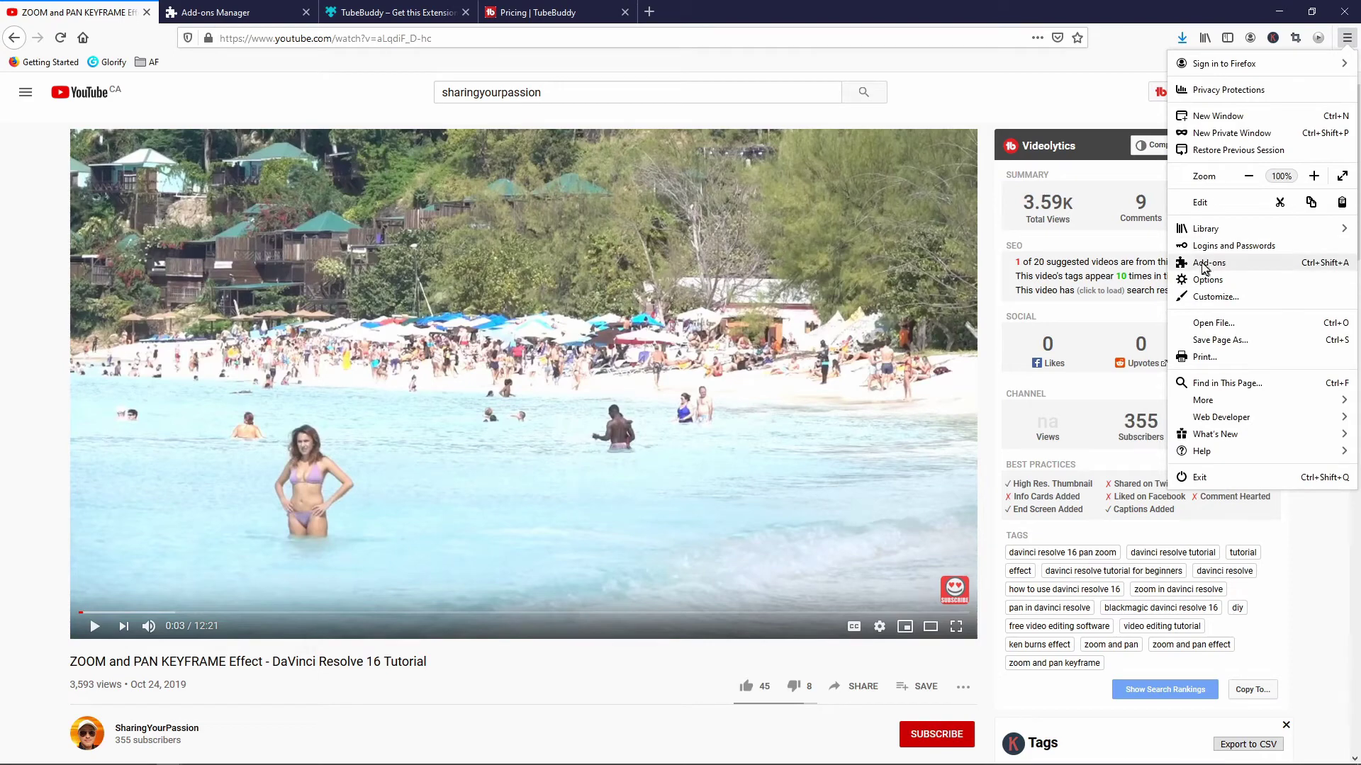
# Check TubeBuddy is enabled in the Add-ons Manager, view its add-on page, and return to YouTube
pyautogui.click(222, 16)
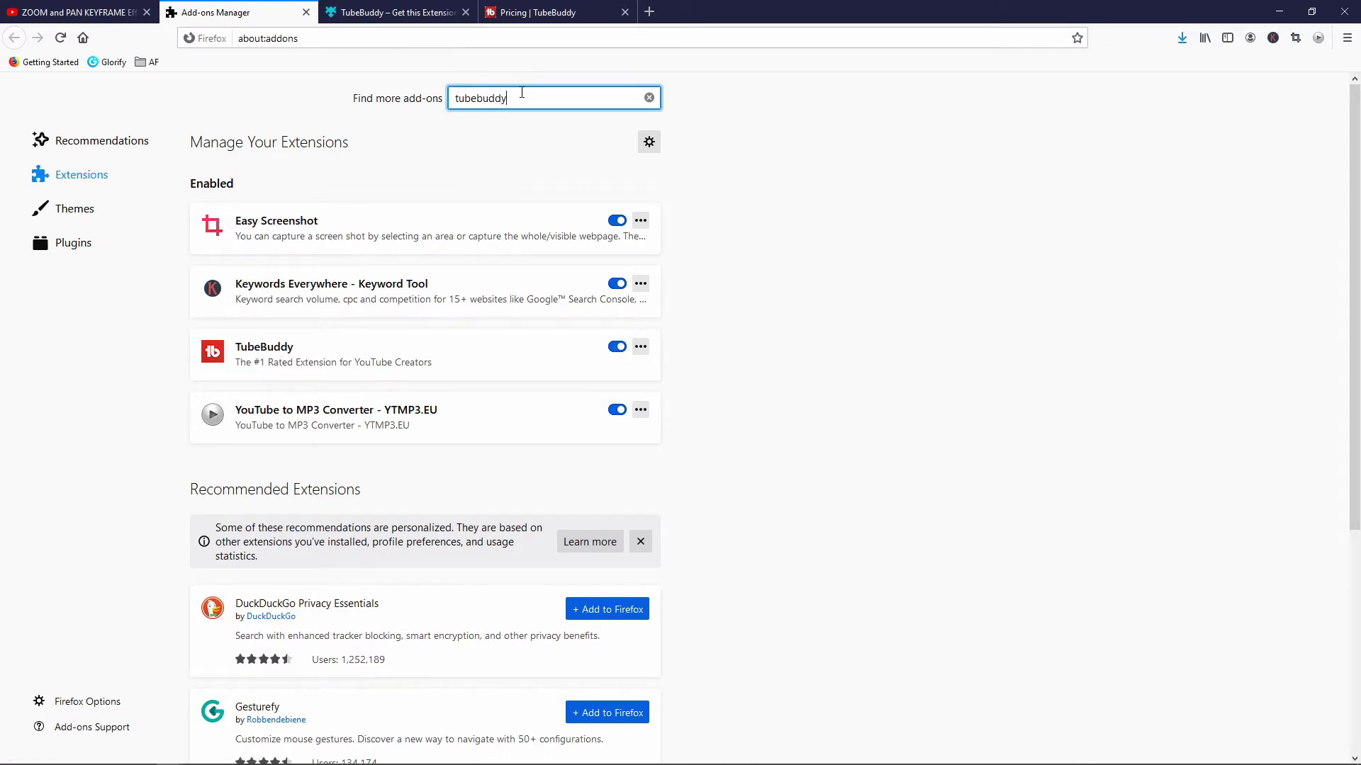
pyautogui.click(396, 13)
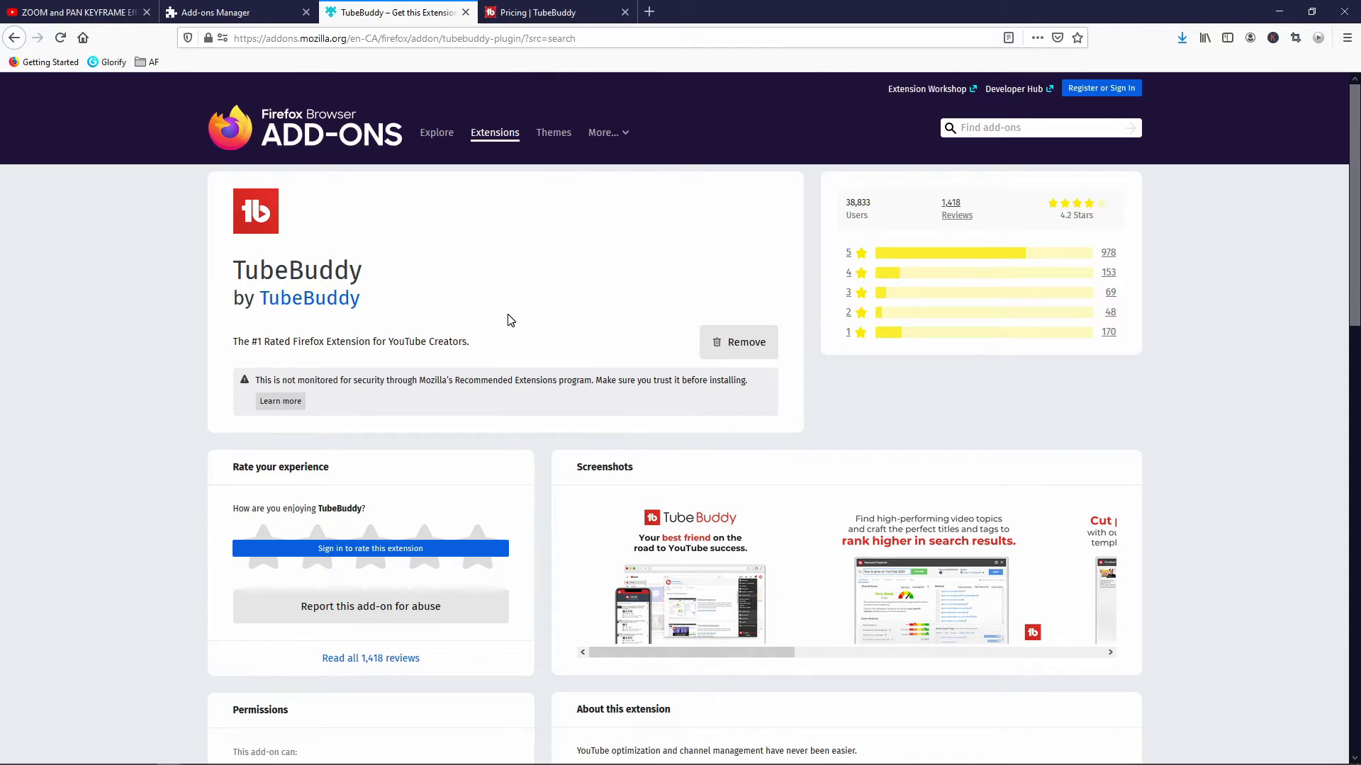
pyautogui.click(72, 12)
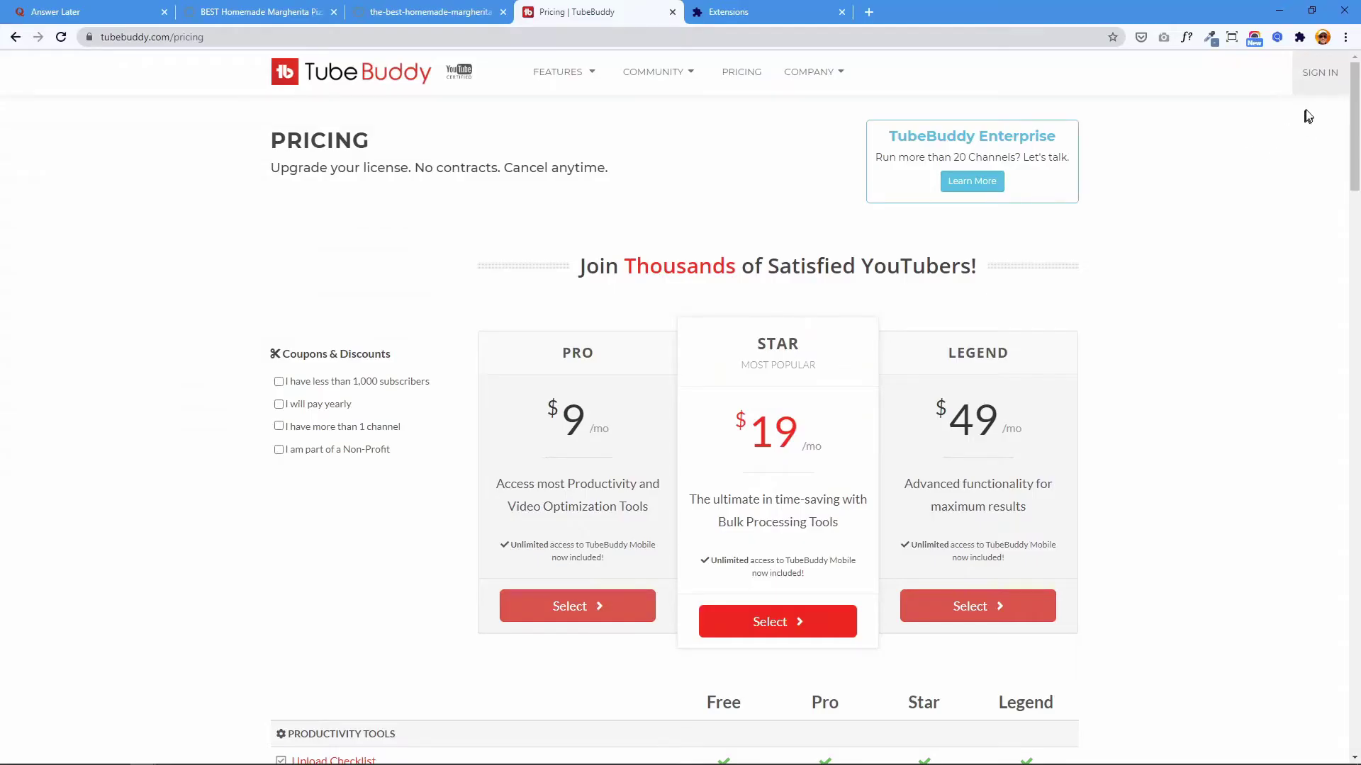
# Reach Chrome's installed extensions list via the three-dot menu's More tools
pyautogui.click(1345, 39)
pyautogui.moveTo(1217, 238)
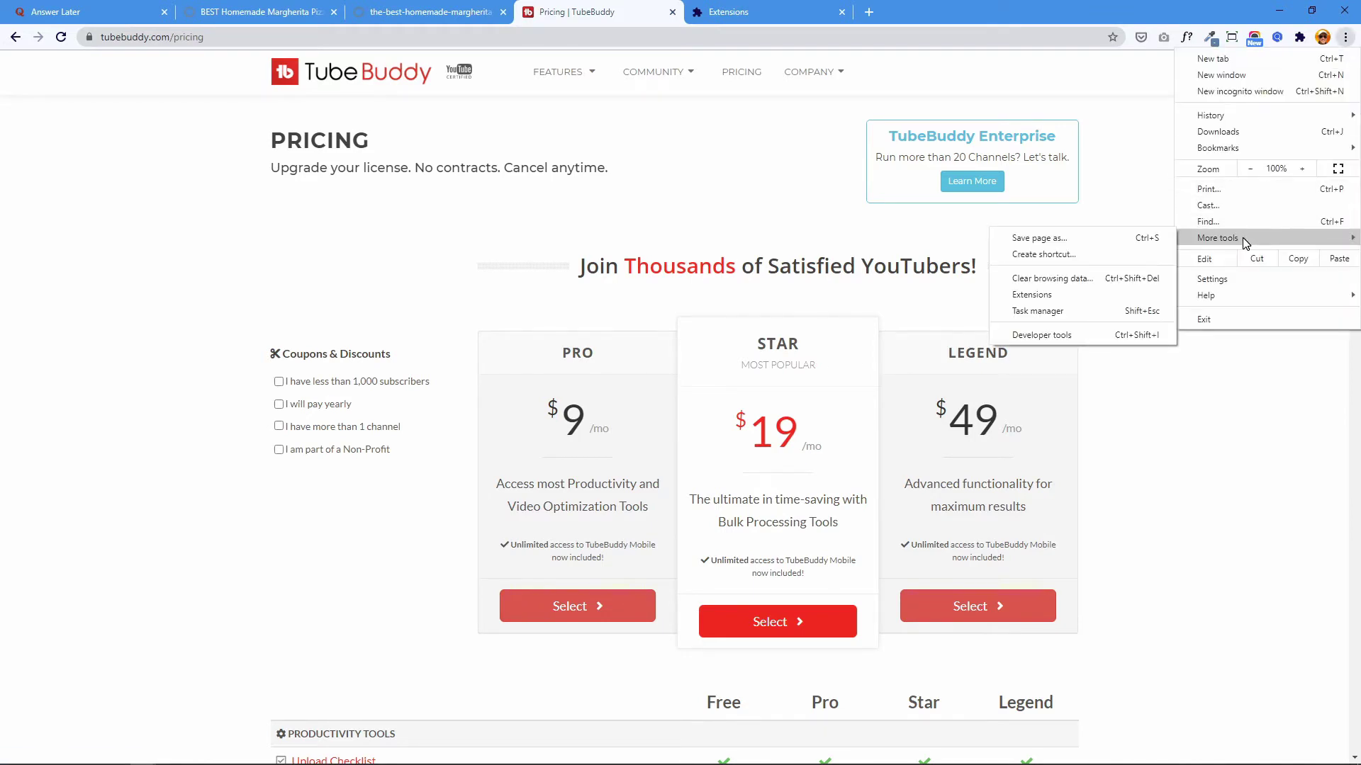
pyautogui.click(1036, 294)
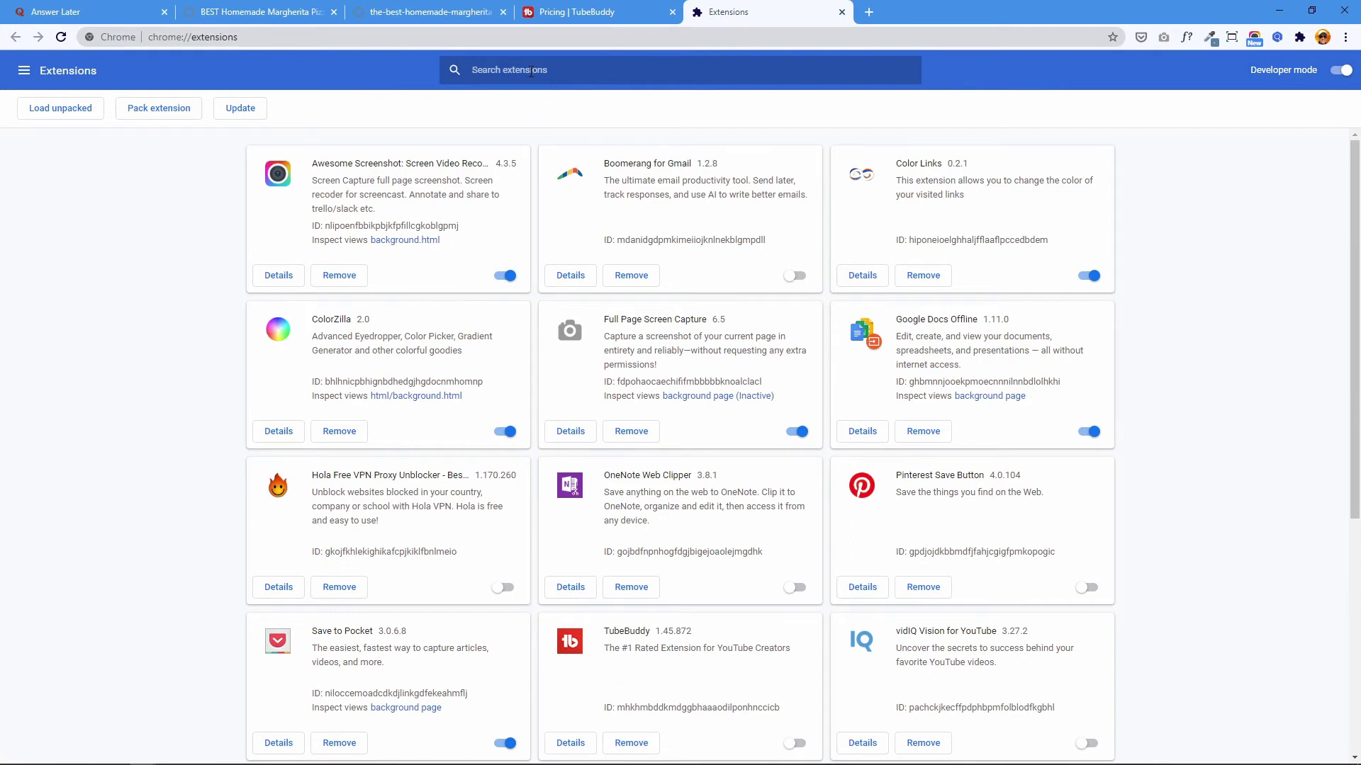
pyautogui.write('tubebudd')
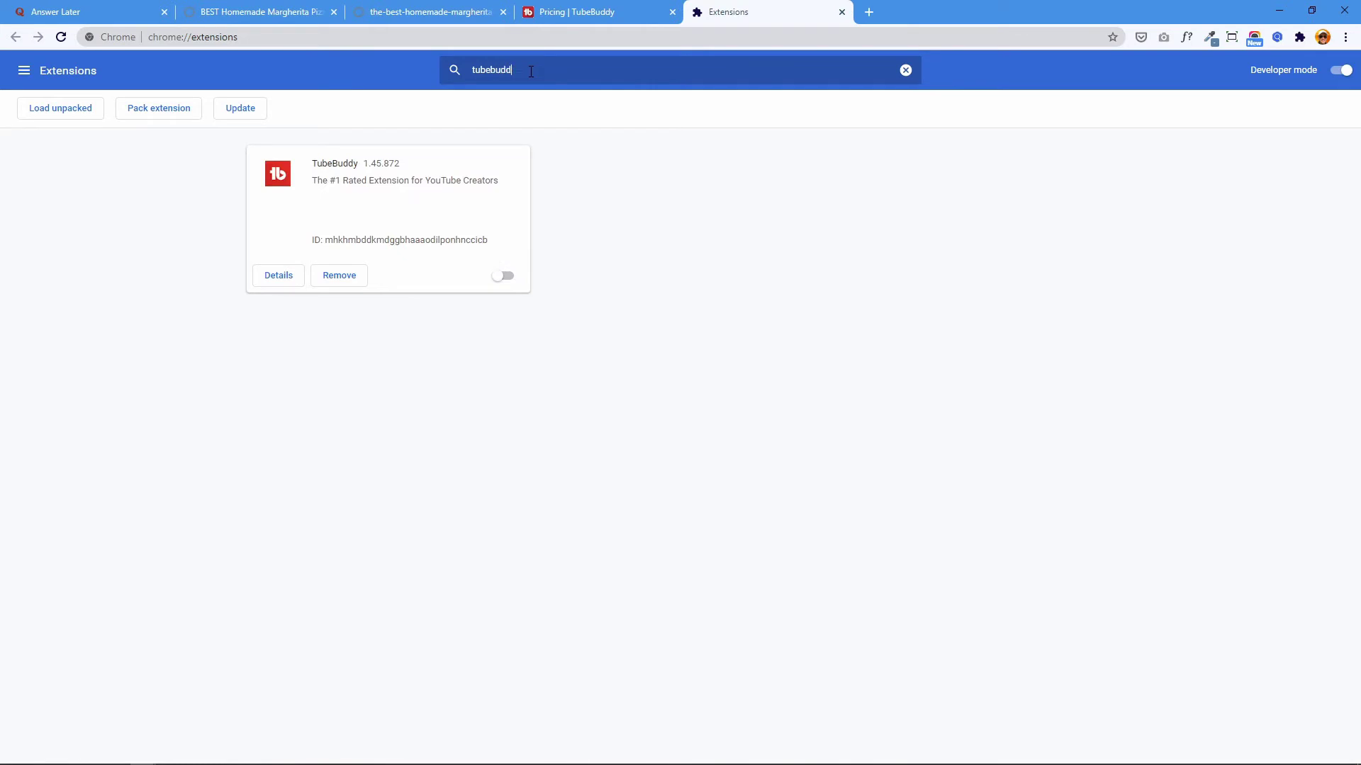